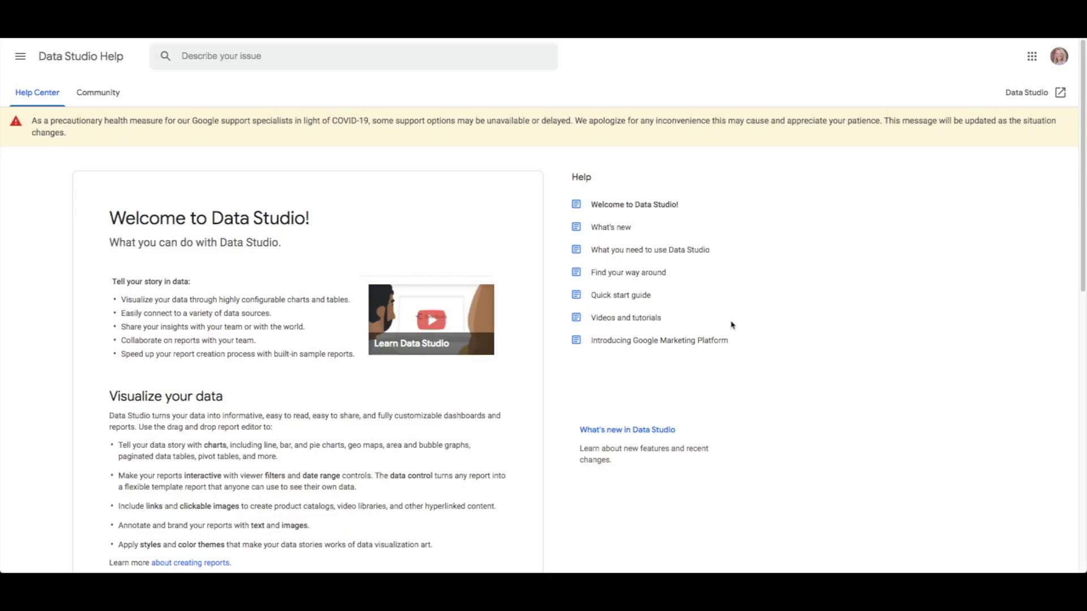
# - Scroll through the Data Studio Help welcome article to find the Community Connectors link
pyautogui.scroll(-2, 892, 372)
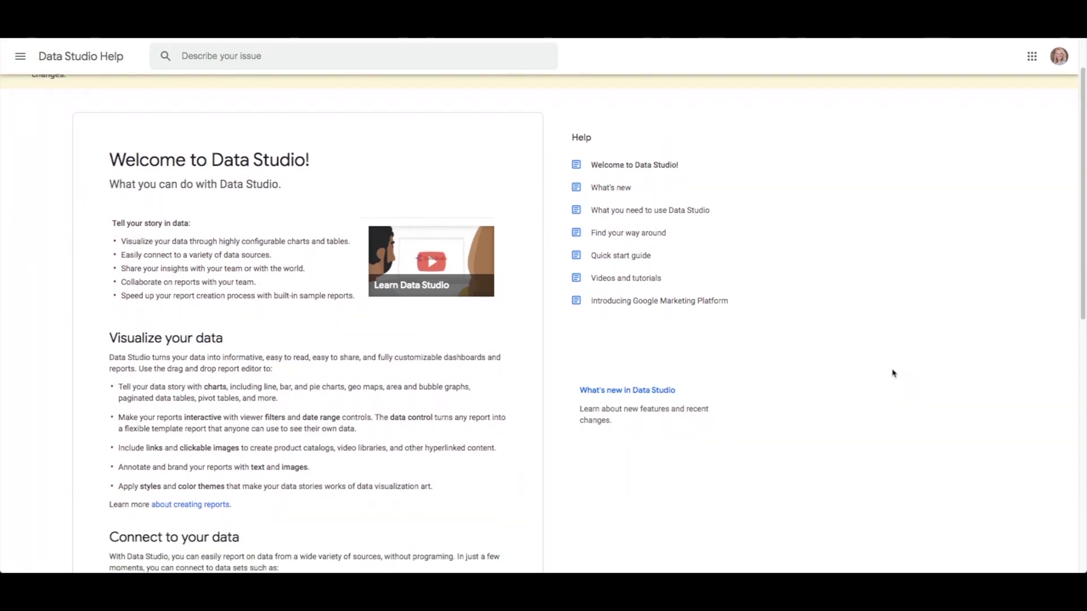
pyautogui.scroll(-3, 892, 373)
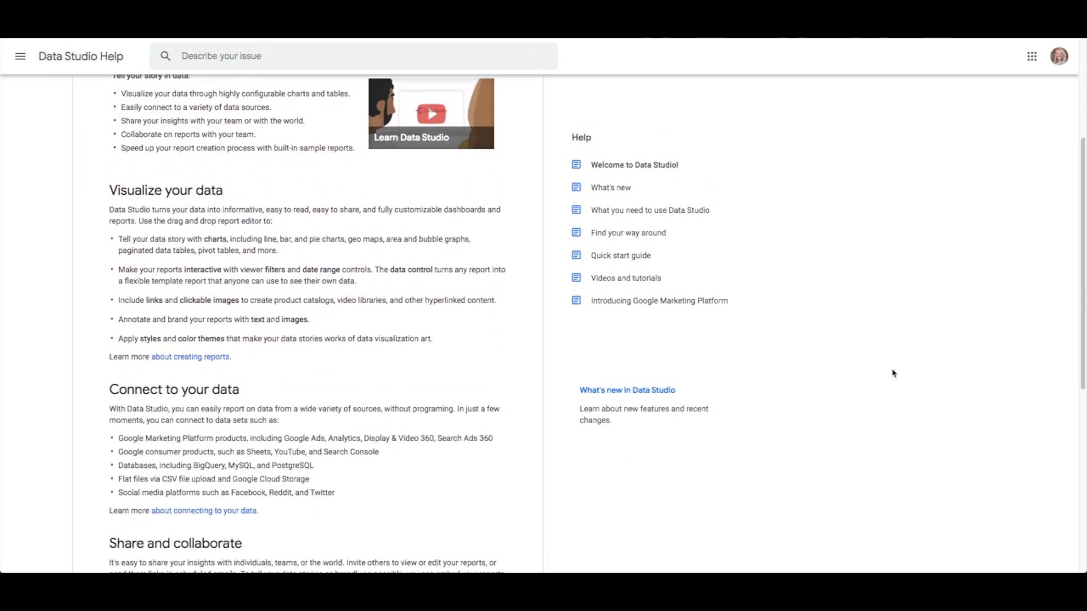
pyautogui.scroll(-1, 892, 373)
pyautogui.scroll(5, 893, 373)
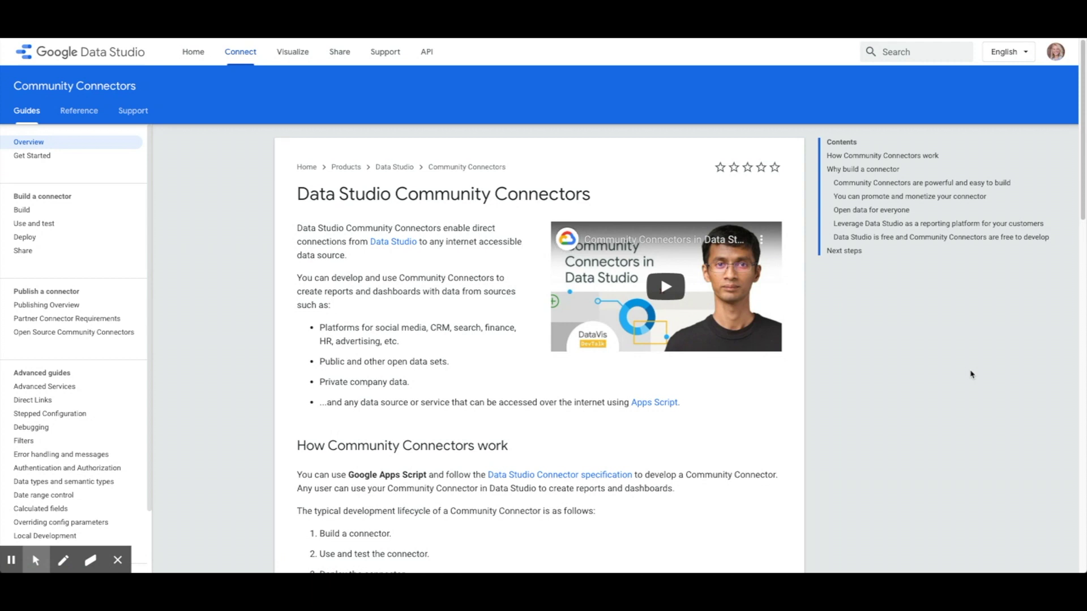
# - Scroll the Community Connectors overview down to the CrUX 'Creating a dashboard' article and its g.co/chromeuxdash link
pyautogui.scroll(-1, 680, 312)
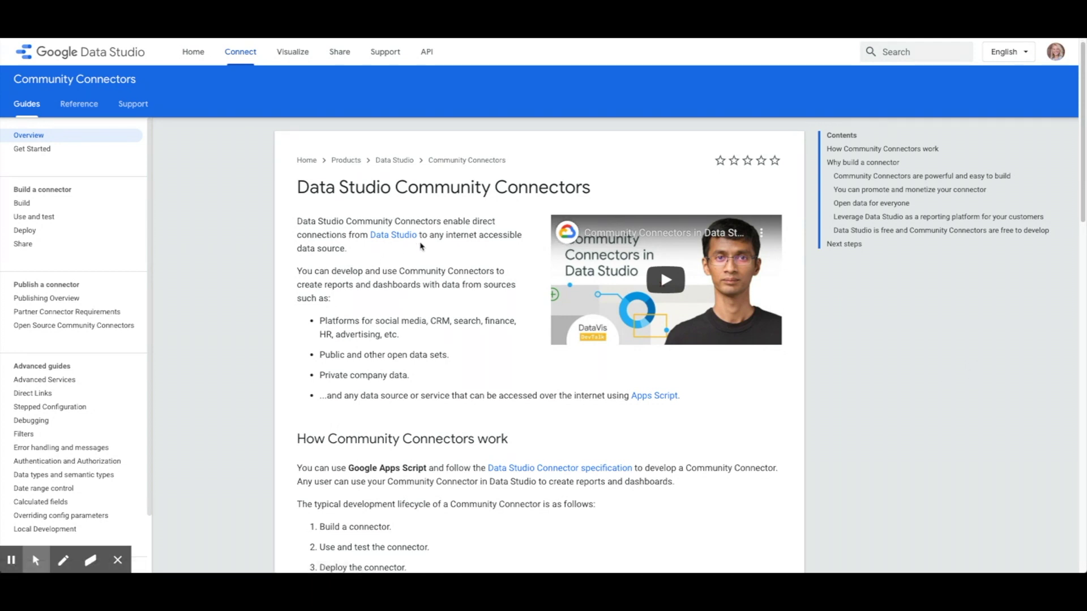
pyautogui.scroll(-5, 645, 457)
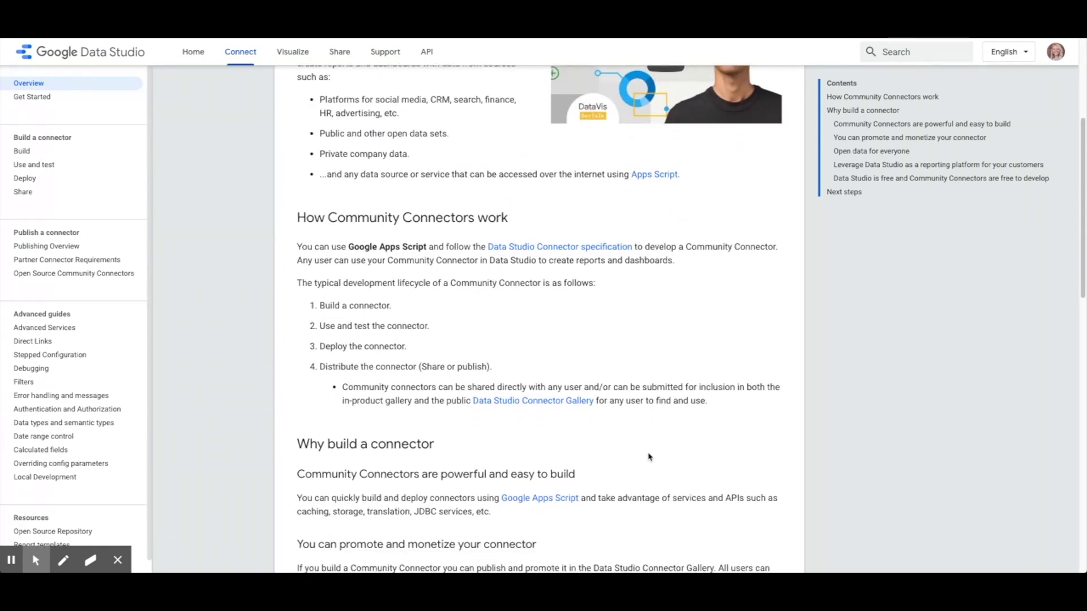
pyautogui.scroll(-1, 650, 458)
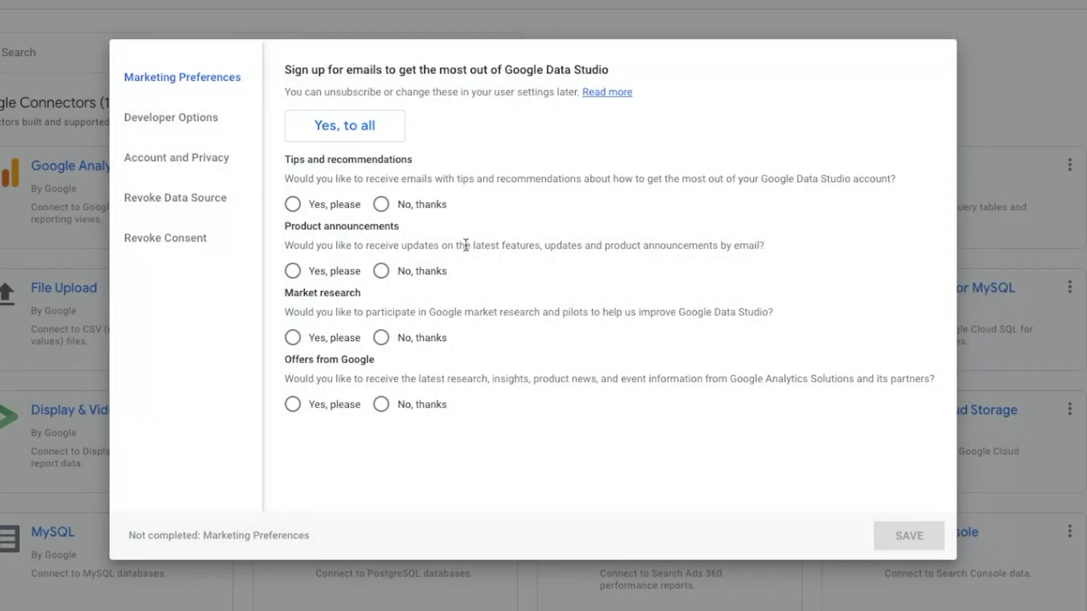
# - Decline tips, product announcements, market research and Google offers emails, then save the preferences
pyautogui.click(381, 205)
pyautogui.click(381, 271)
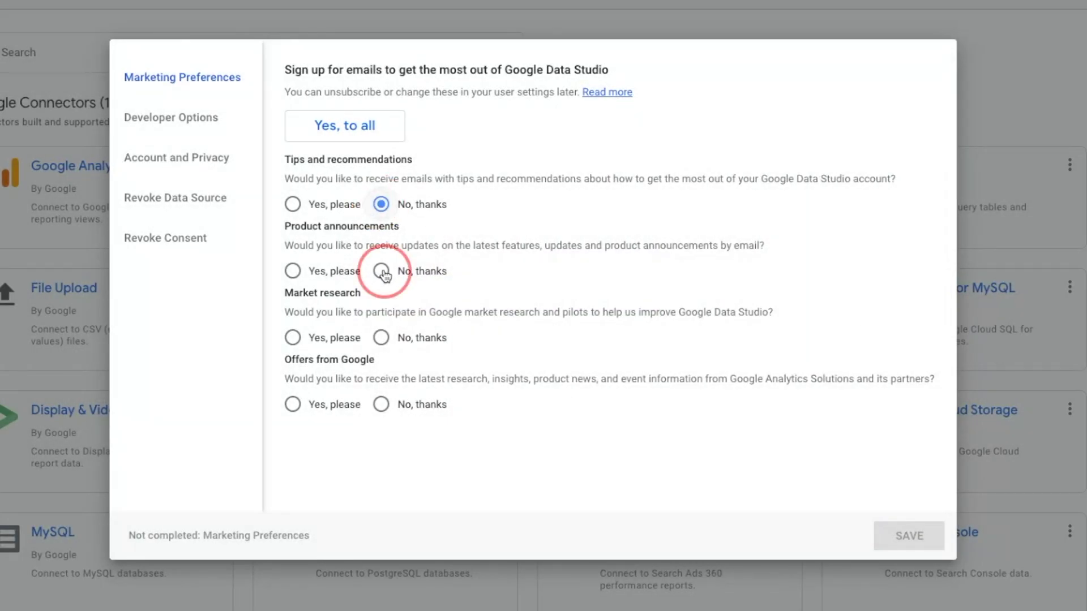
pyautogui.click(381, 338)
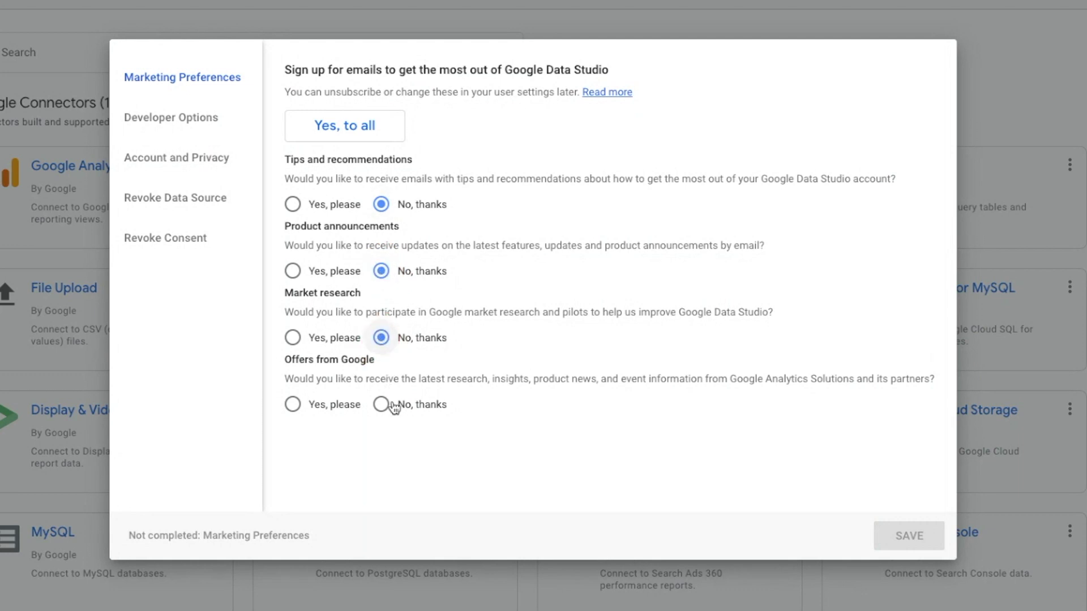
pyautogui.click(387, 406)
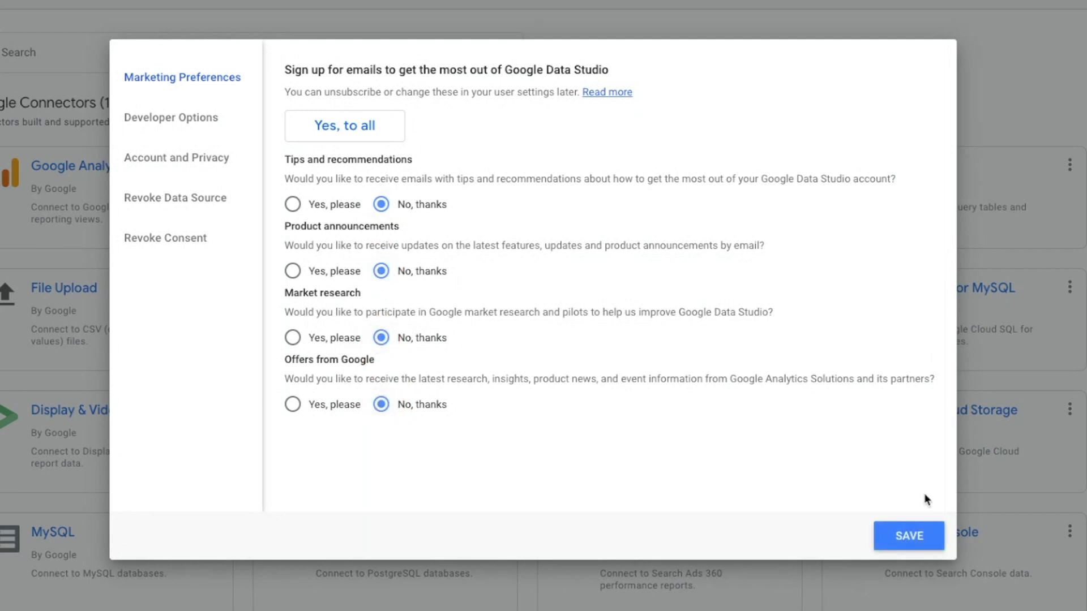
pyautogui.click(900, 537)
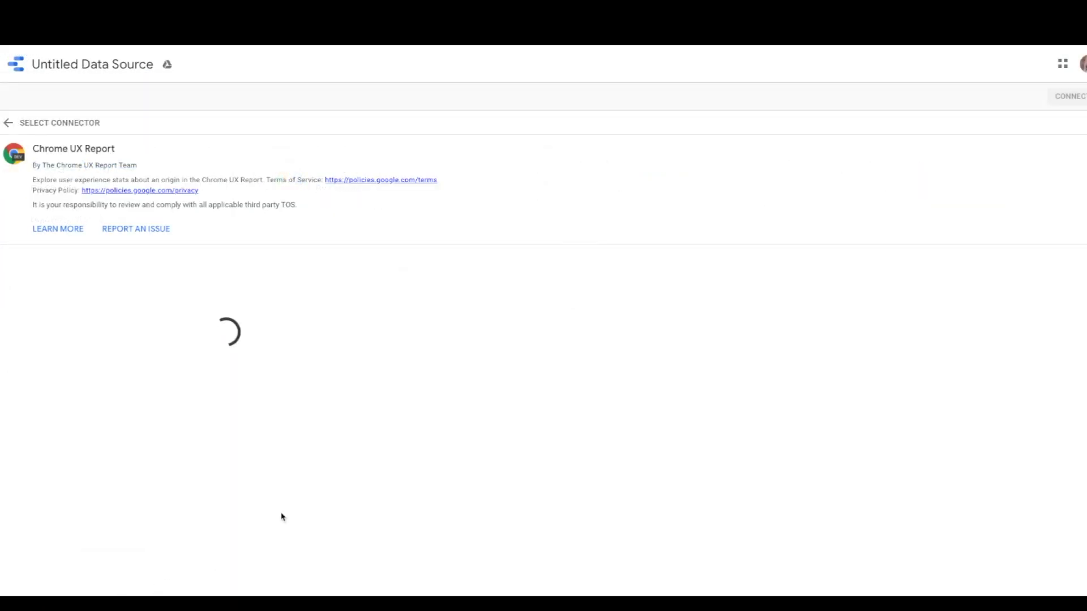
pyautogui.click(83, 312)
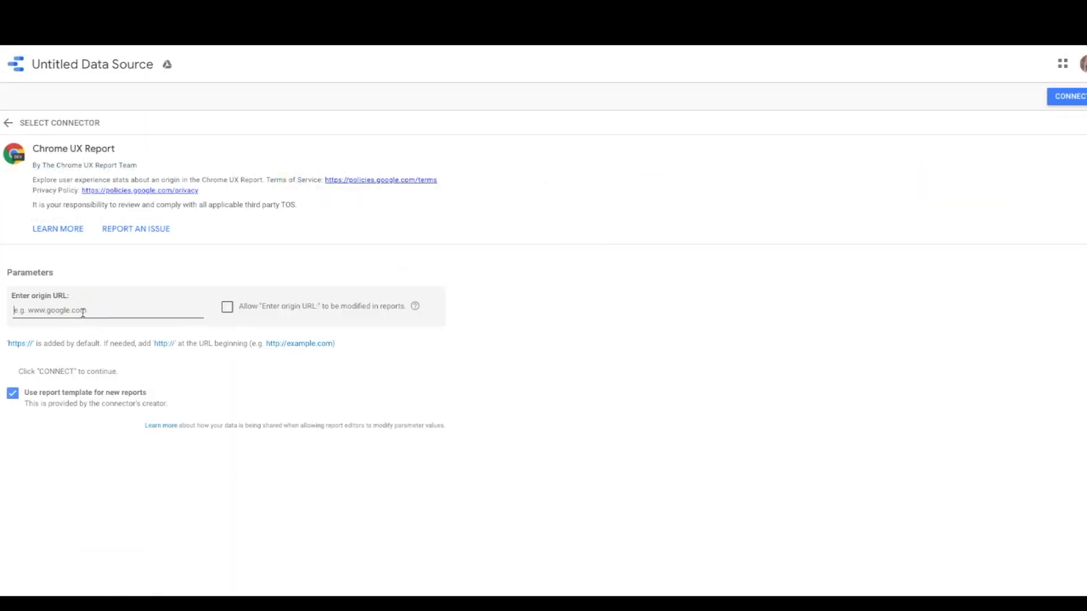
pyautogui.write('ht')
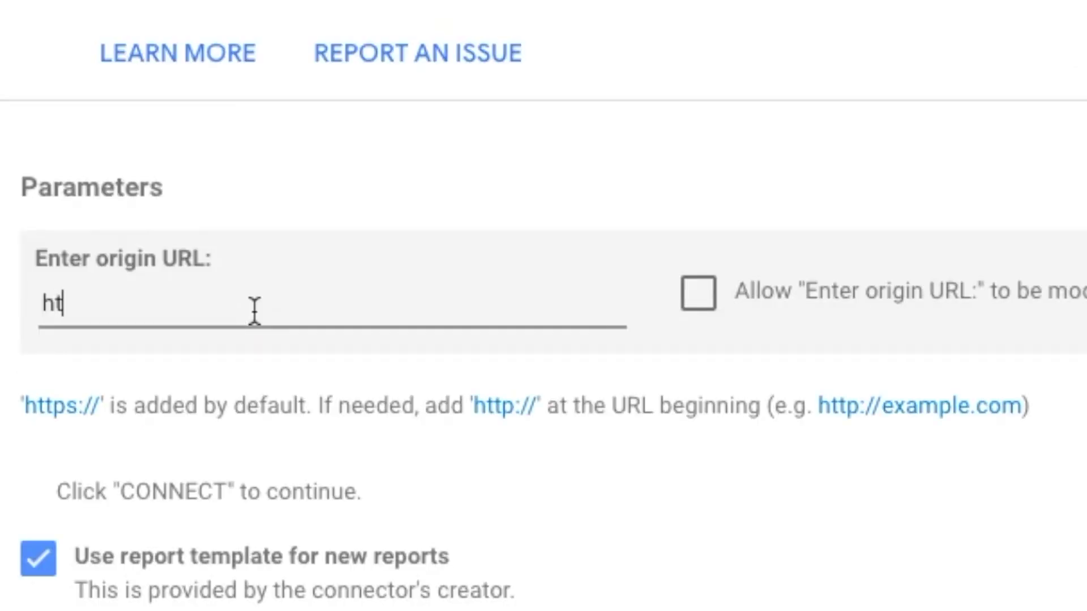
pyautogui.write('tps://www.e')
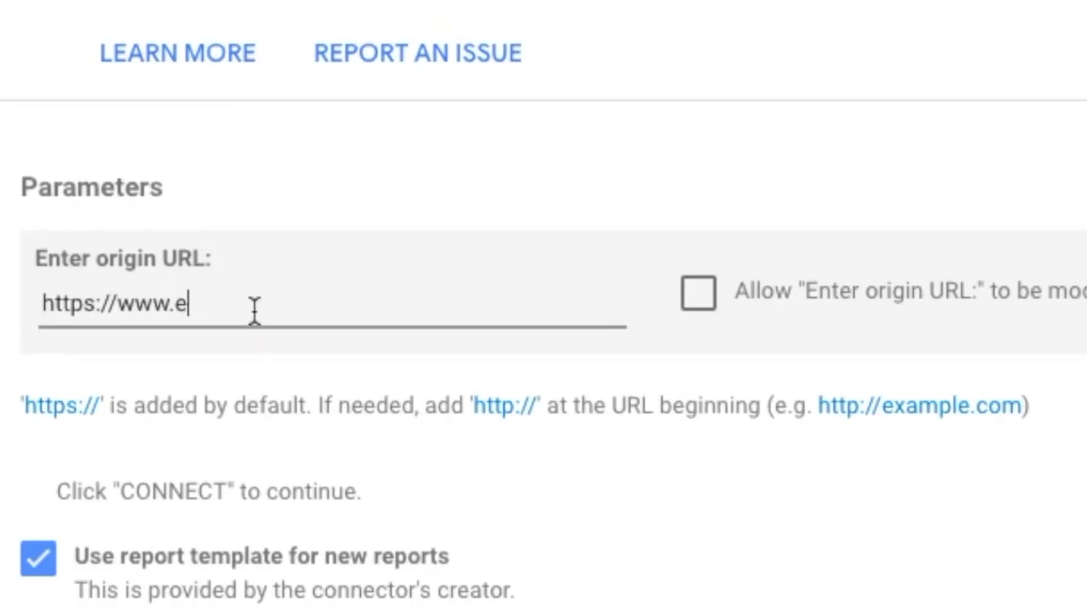
pyautogui.write('zoic.com')
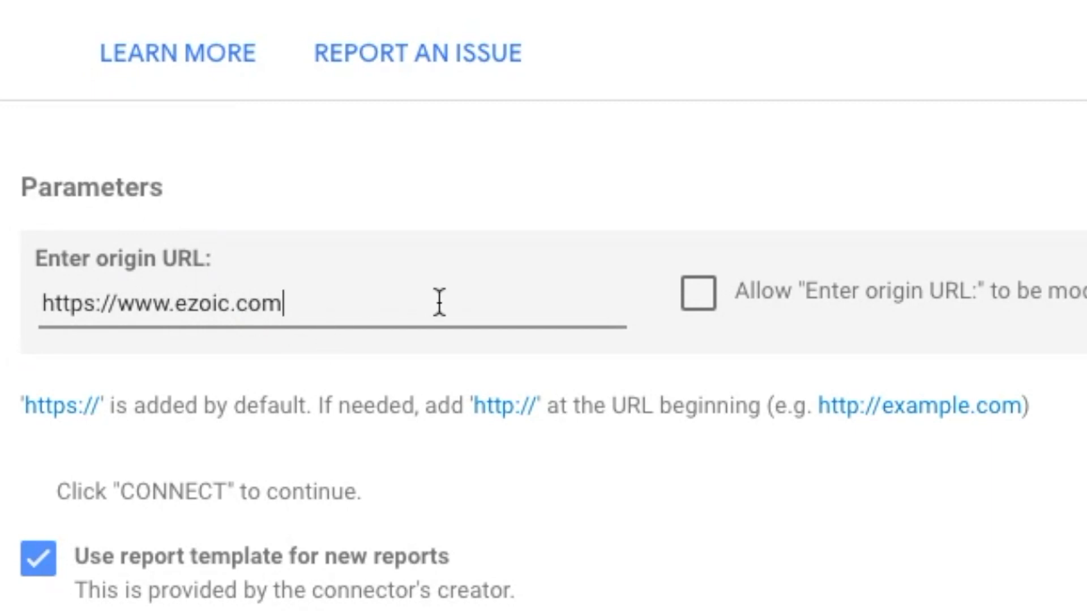
pyautogui.write('/blog')
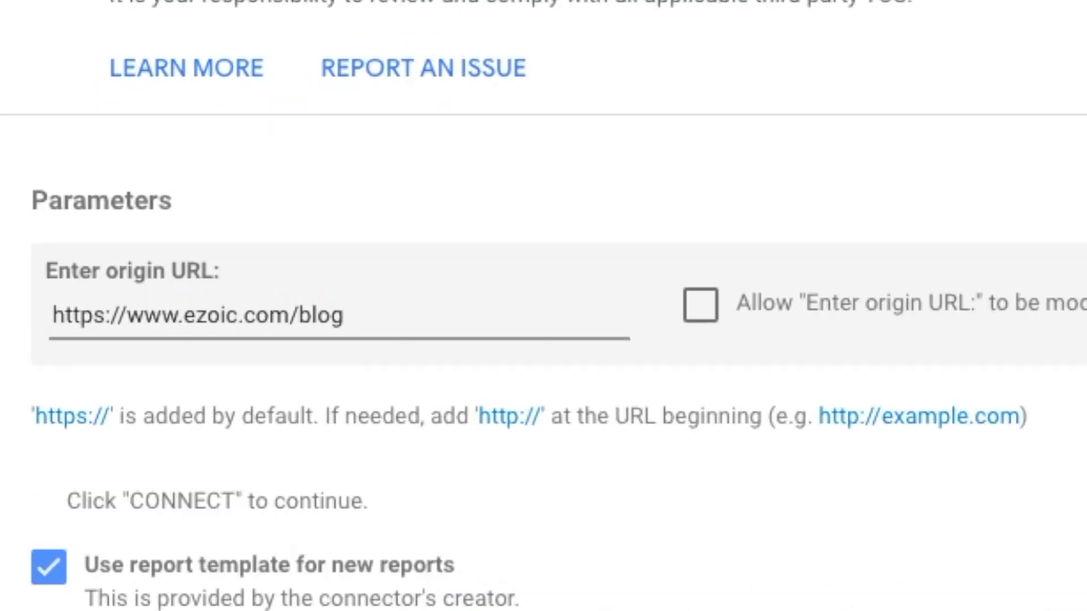
pyautogui.press('Tab')
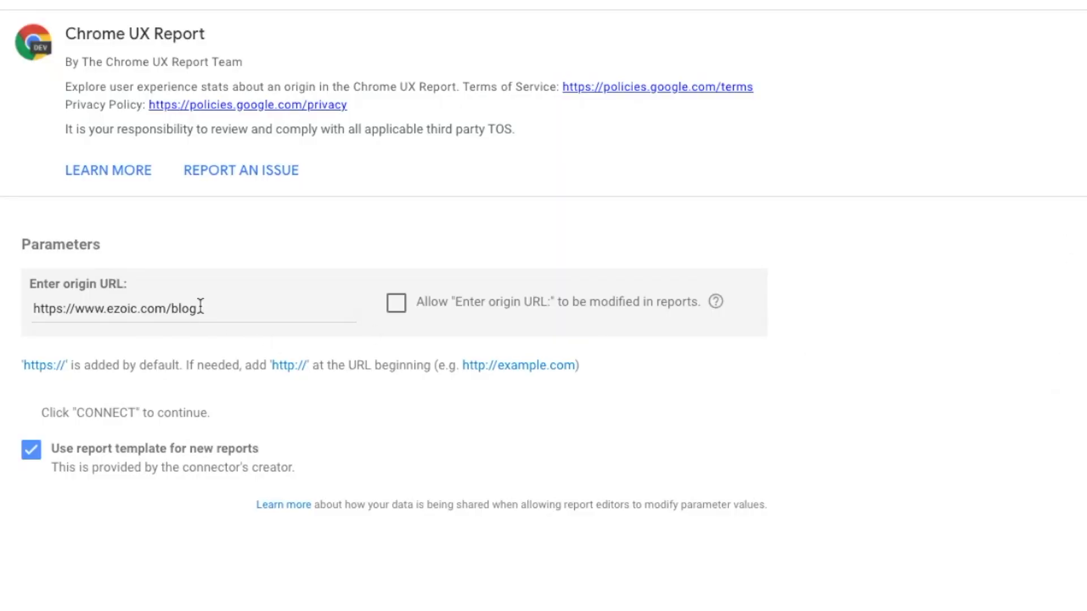
pyautogui.moveTo(202, 306); pyautogui.dragTo(167, 309)
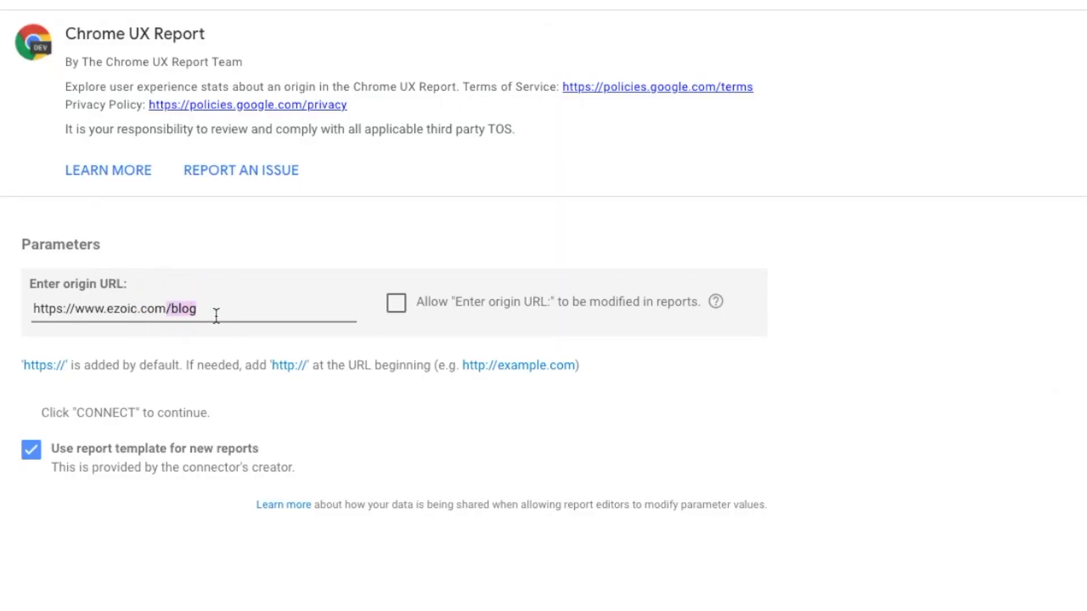
pyautogui.press('BackSpace')
pyautogui.moveTo(73, 308); pyautogui.dragTo(12, 334)
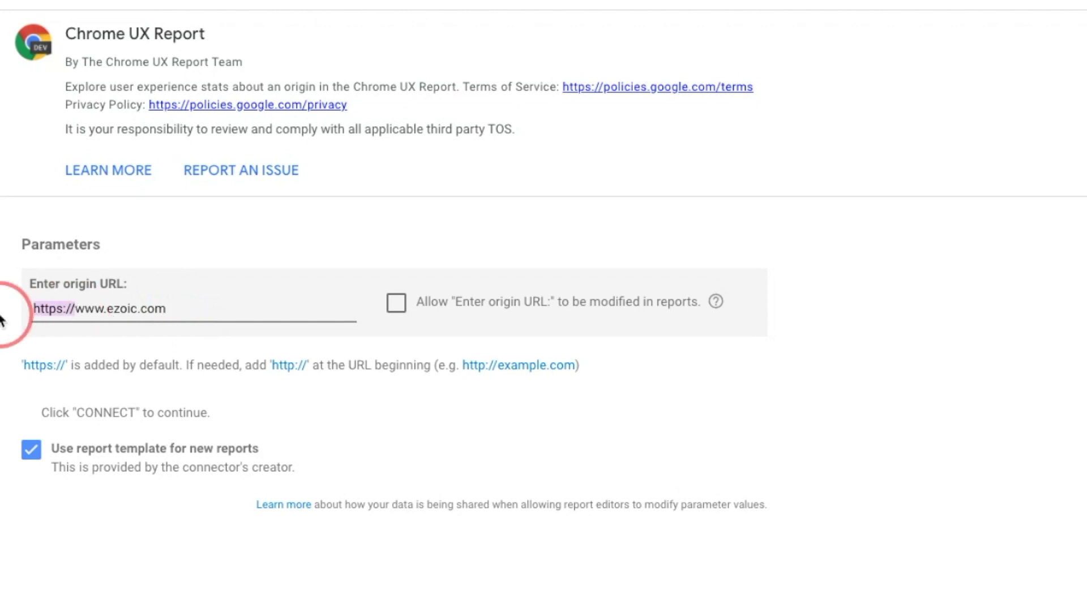
pyautogui.press('BackSpace')
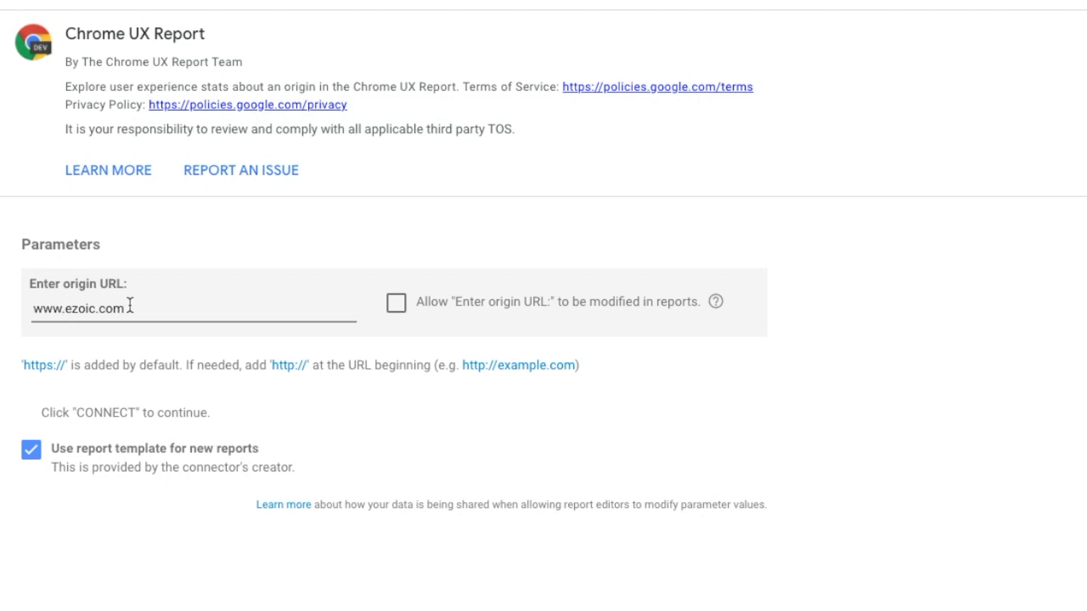
pyautogui.moveTo(67, 309); pyautogui.dragTo(31, 309)
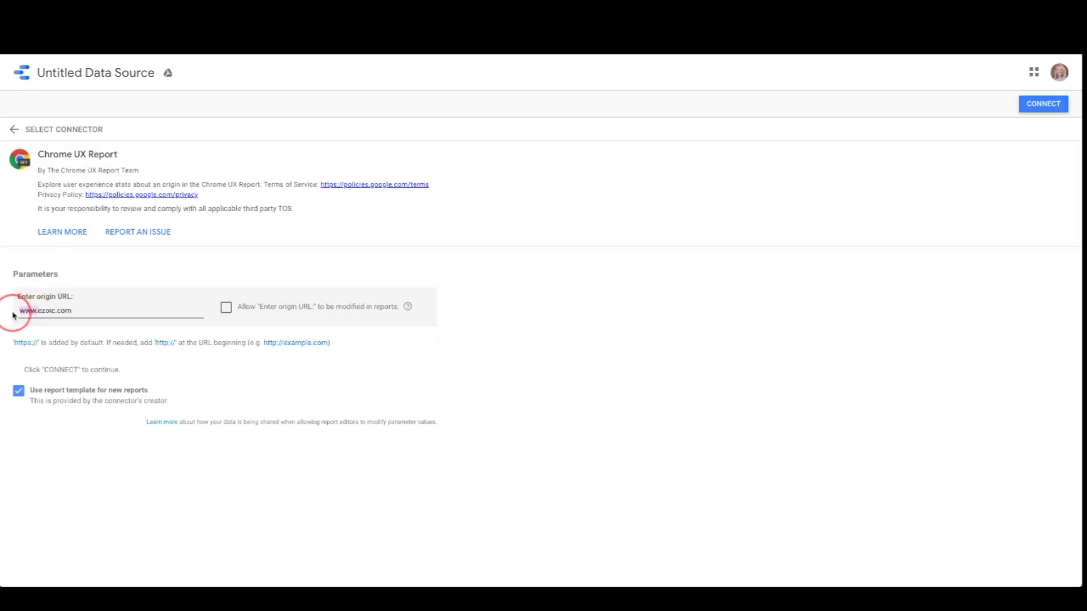
pyautogui.press('BackSpace')
pyautogui.write('https://www.')
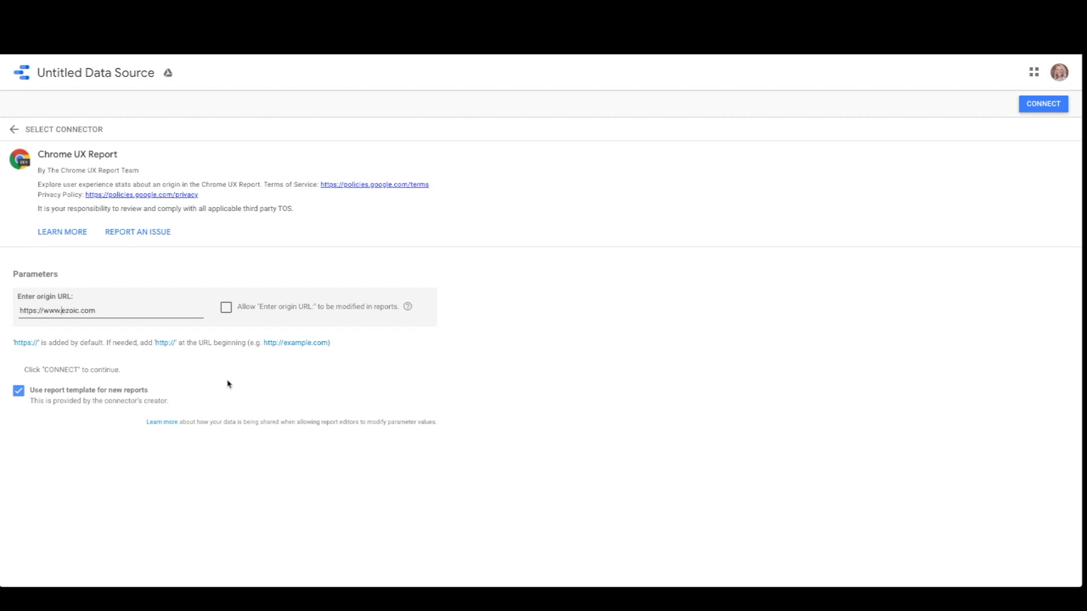
pyautogui.click(1044, 105)
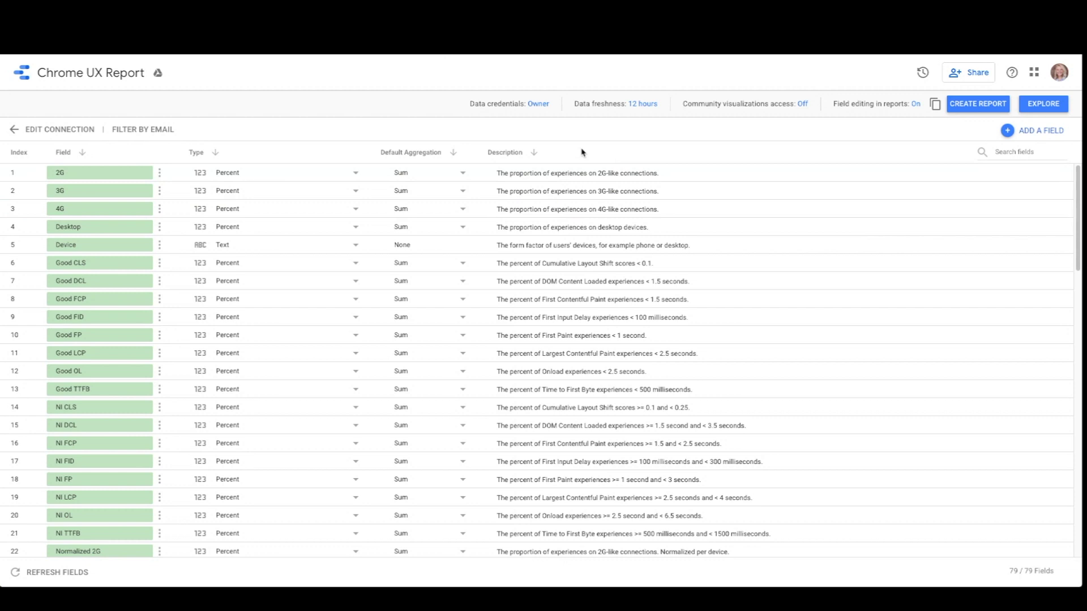
# - Create the CrUX Dashboard report from the data source and browse it in view mode
pyautogui.click(972, 107)
pyautogui.click(684, 388)
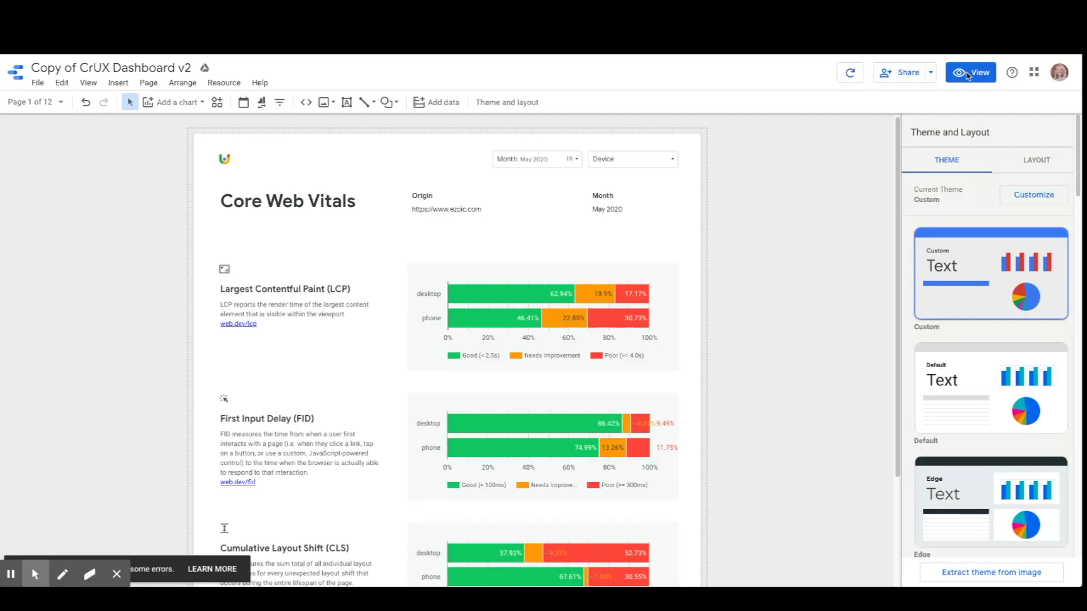
pyautogui.click(970, 79)
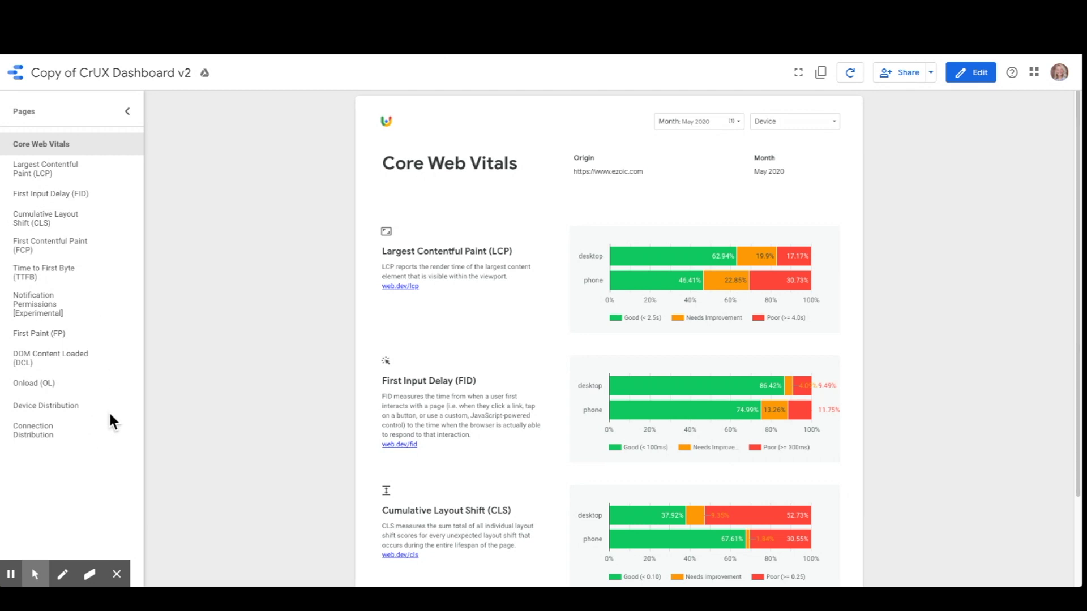
pyautogui.scroll(-1, 287, 363)
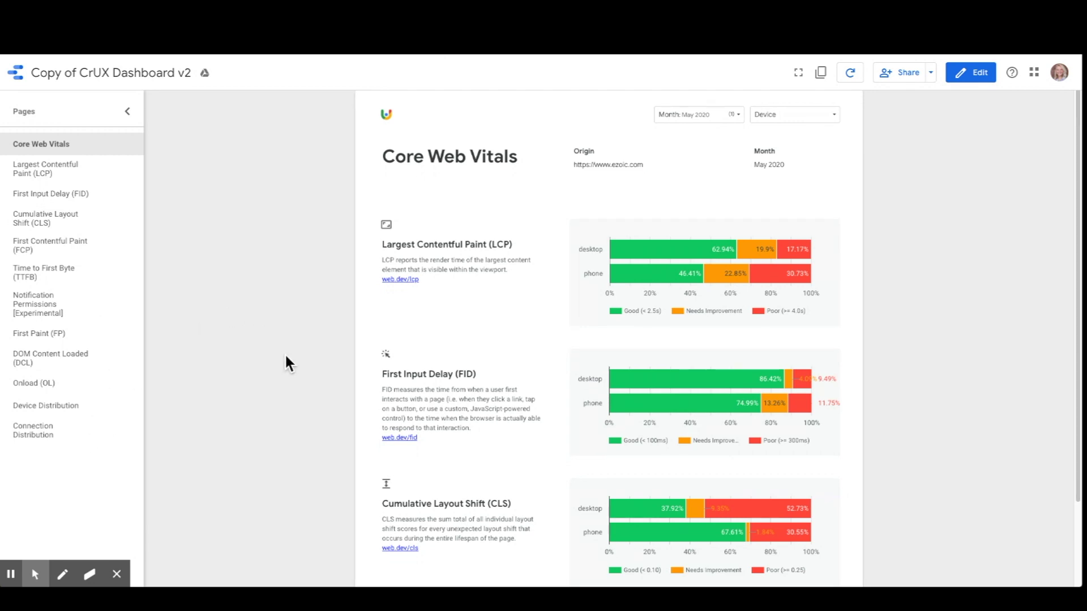
pyautogui.scroll(1, 289, 364)
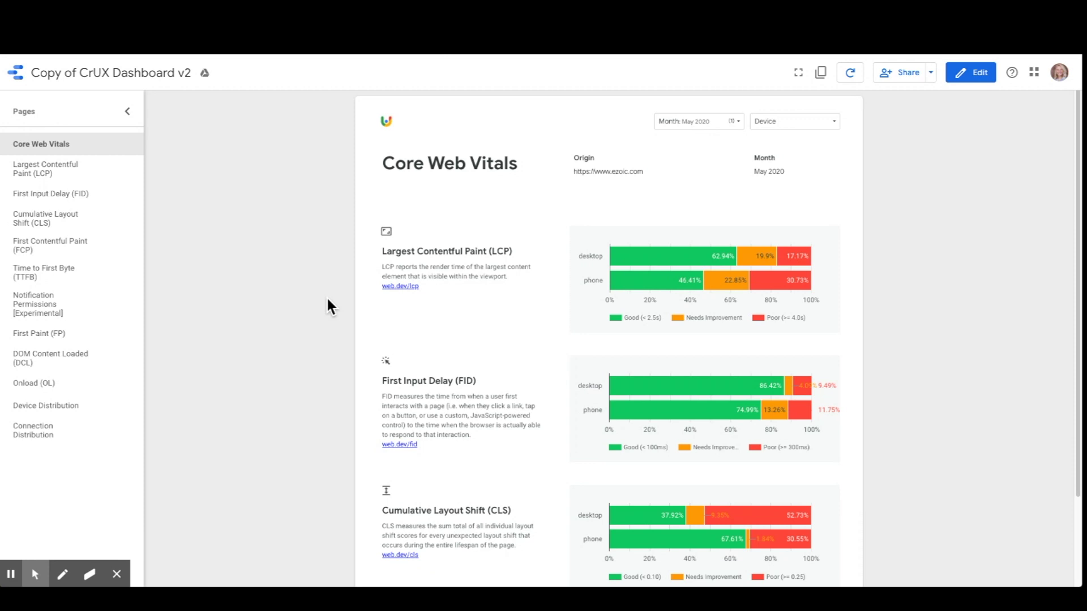
pyautogui.scroll(-1, 332, 306)
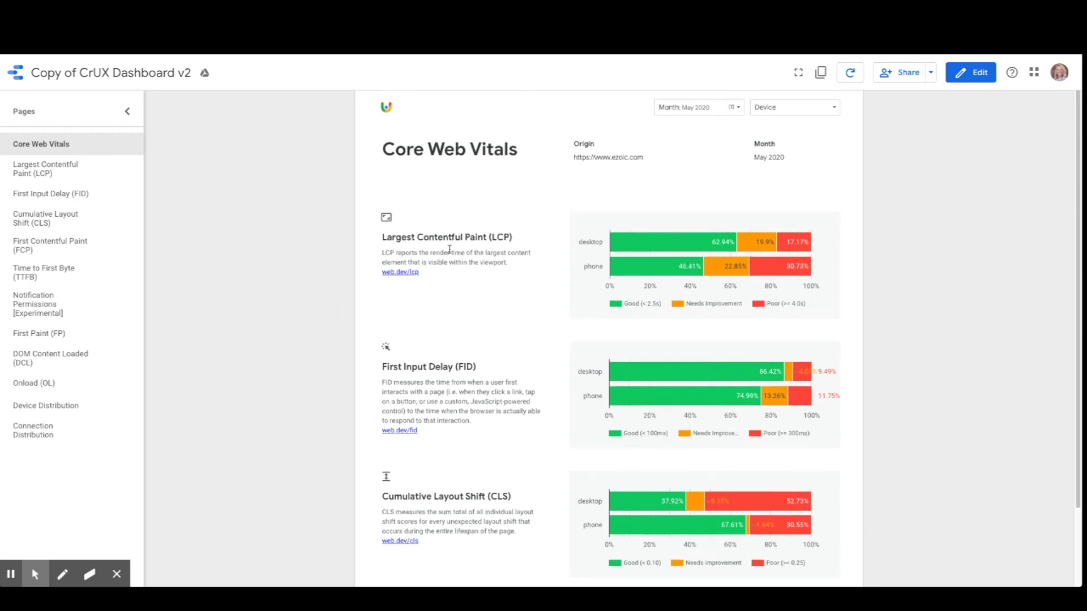
pyautogui.scroll(-1, 478, 368)
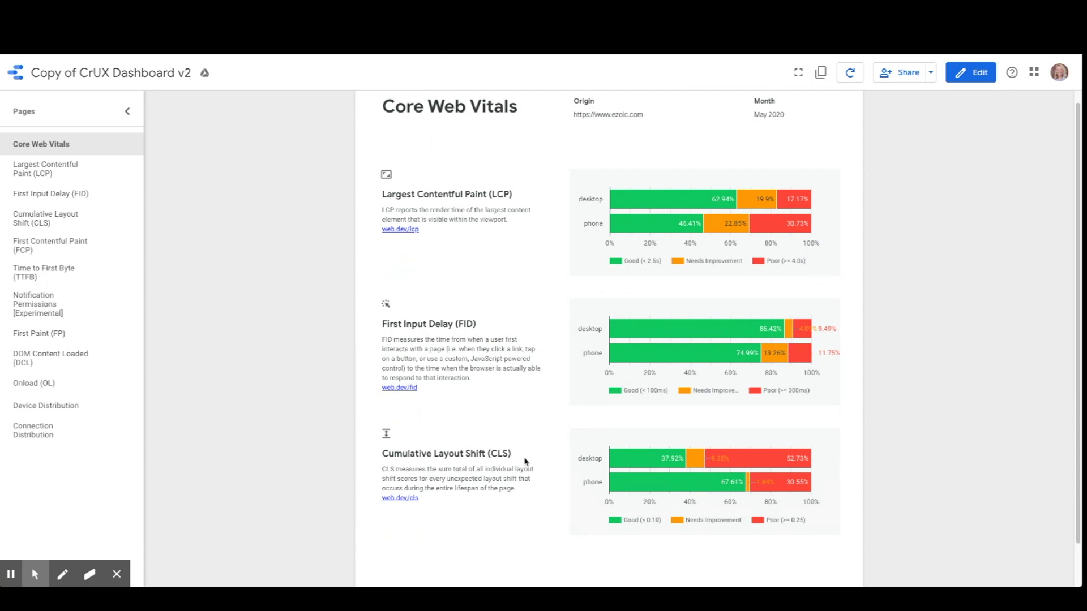
pyautogui.scroll(1, 526, 461)
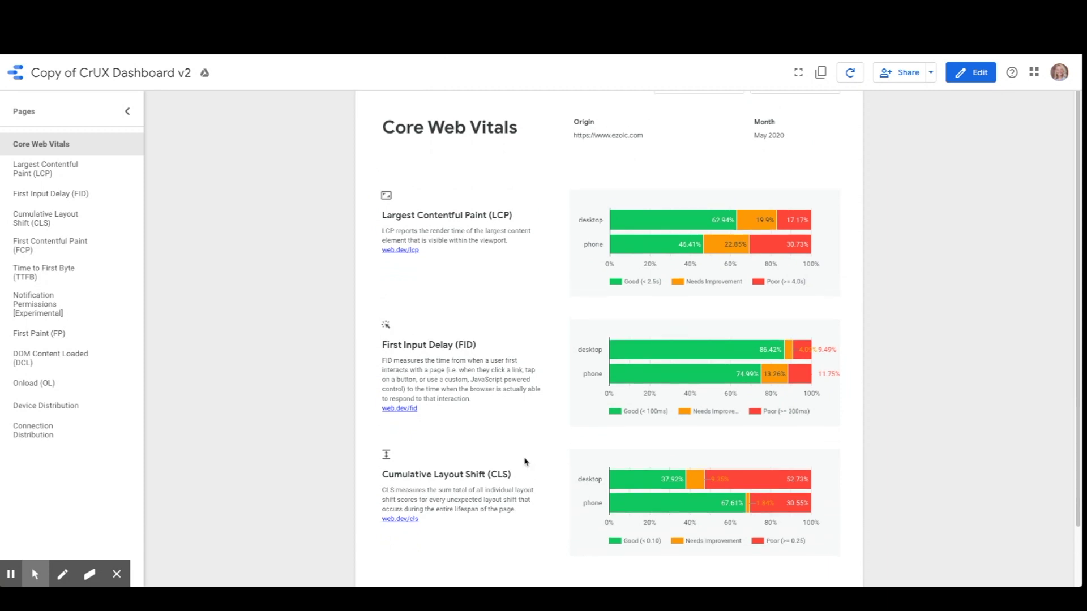
# - Return to edit mode, select the device filter, and go to the Largest Contentful Paint page
pyautogui.click(970, 72)
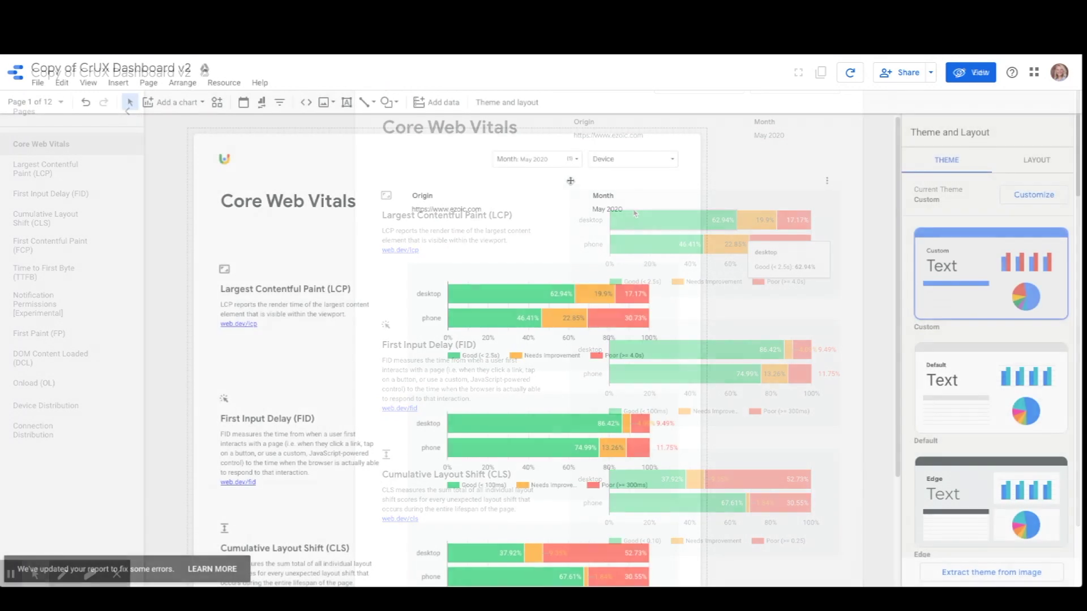
pyautogui.click(661, 164)
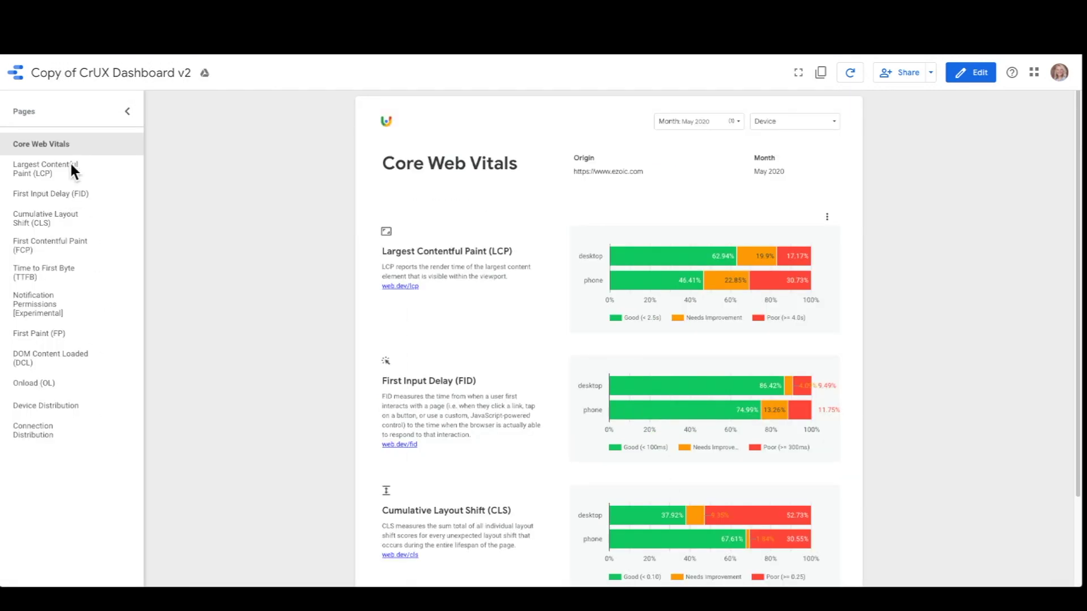
pyautogui.click(71, 167)
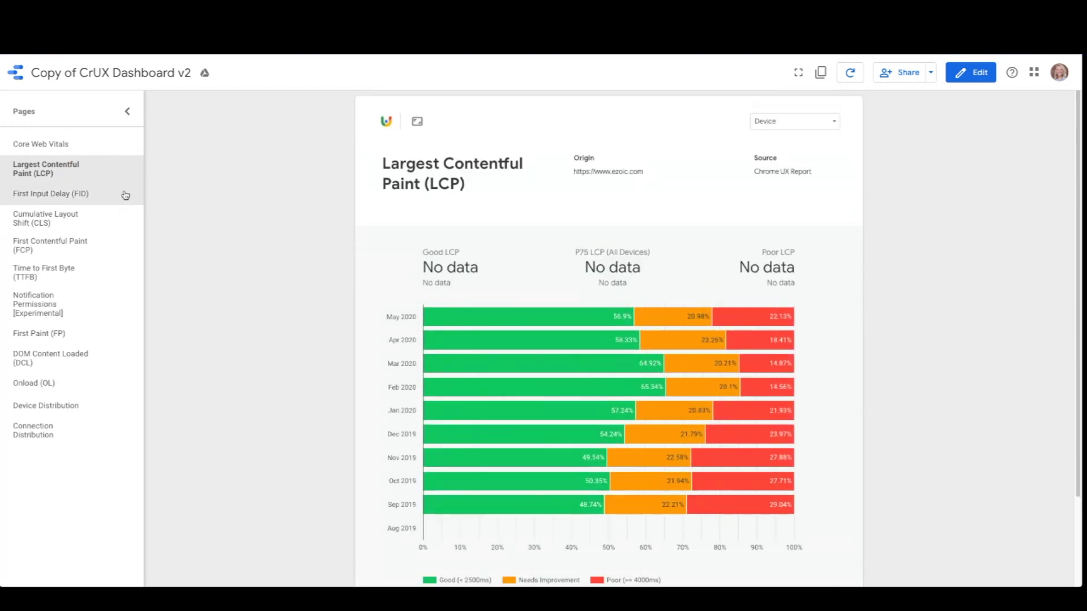
# - Review the FID page with phone toggled in the Device filter, then go to the CLS page
pyautogui.click(124, 199)
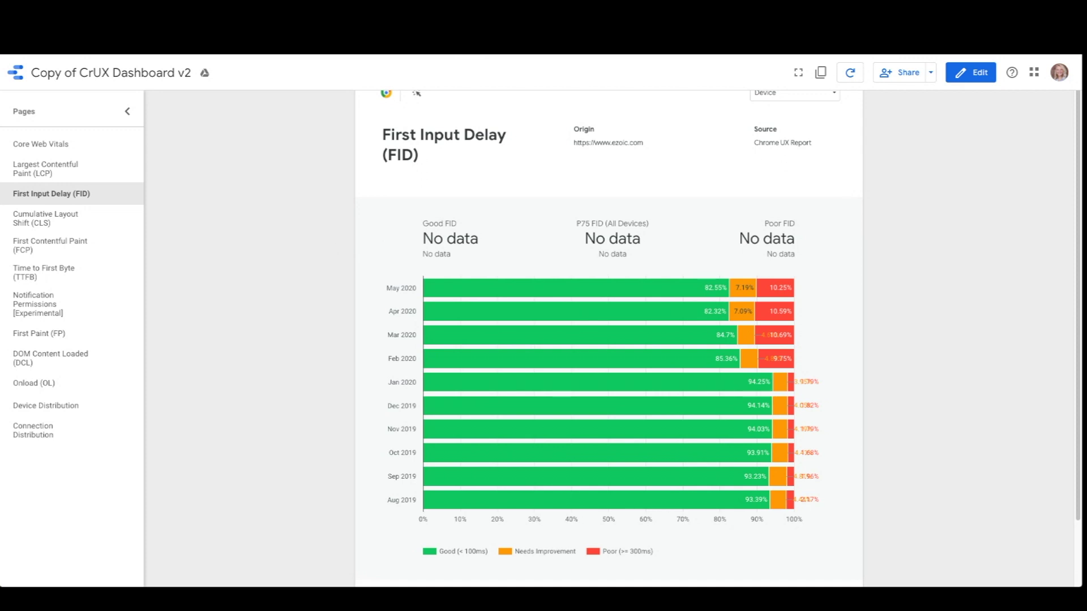
pyautogui.scroll(1, 664, 120)
pyautogui.click(803, 122)
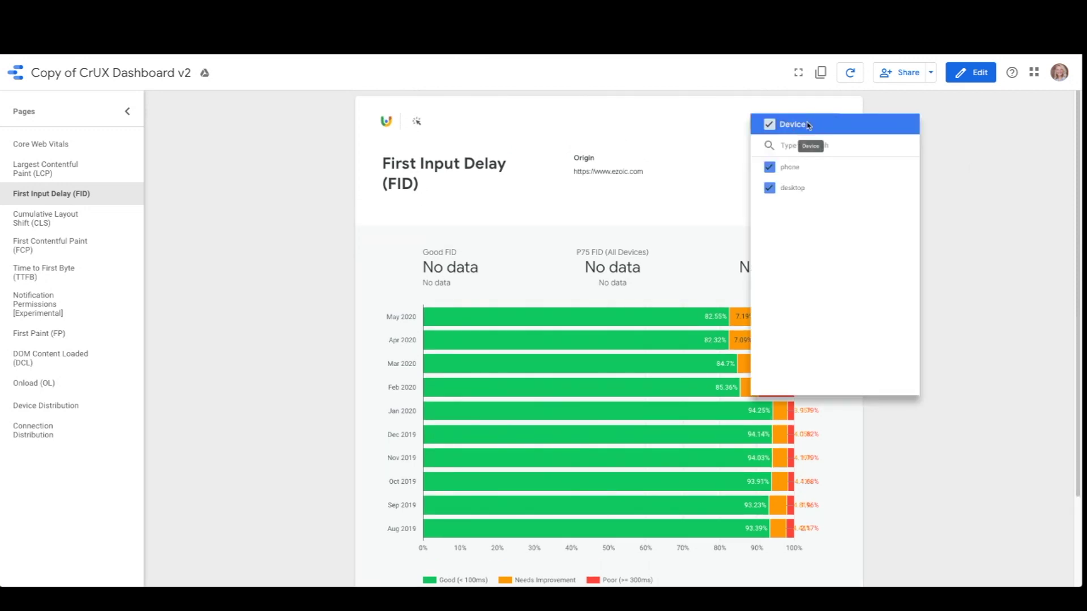
pyautogui.click(813, 172)
pyautogui.scroll(-1, 357, 274)
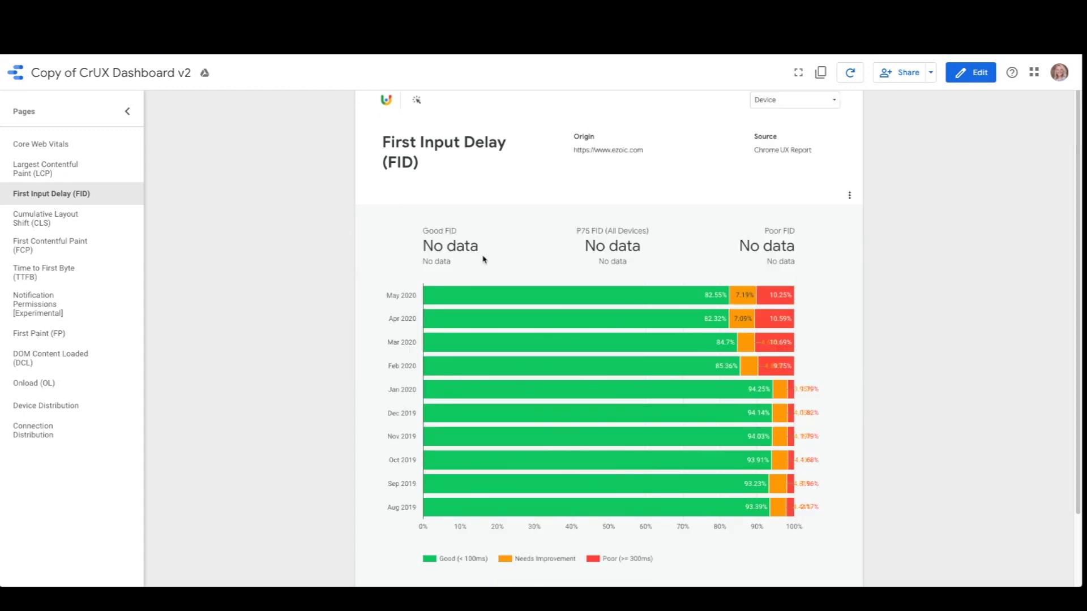
pyautogui.moveTo(615, 292)
pyautogui.scroll(-1, 864, 347)
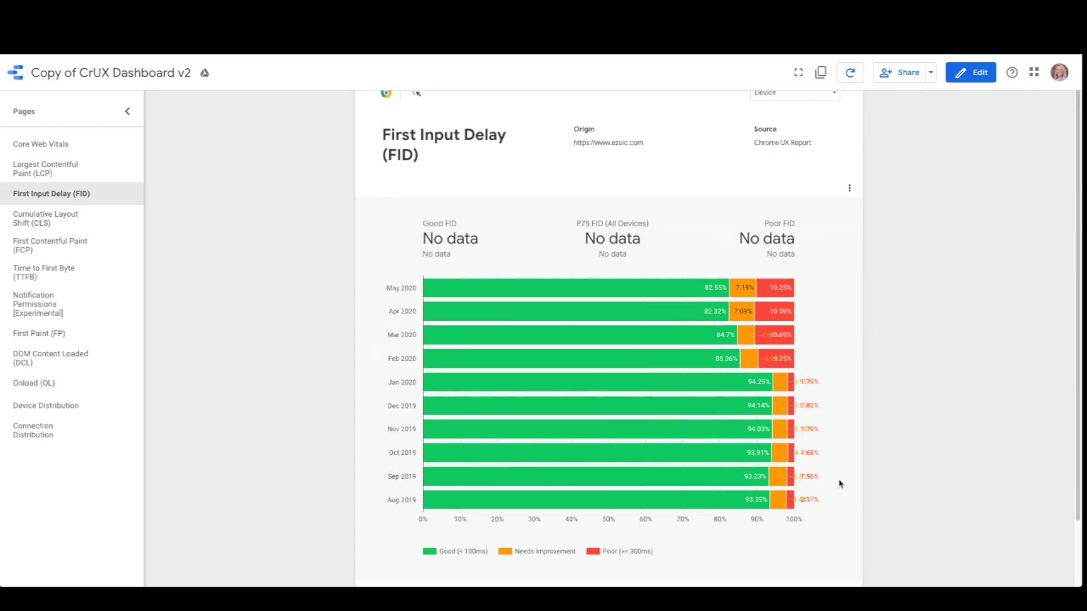
pyautogui.scroll(-1, 840, 484)
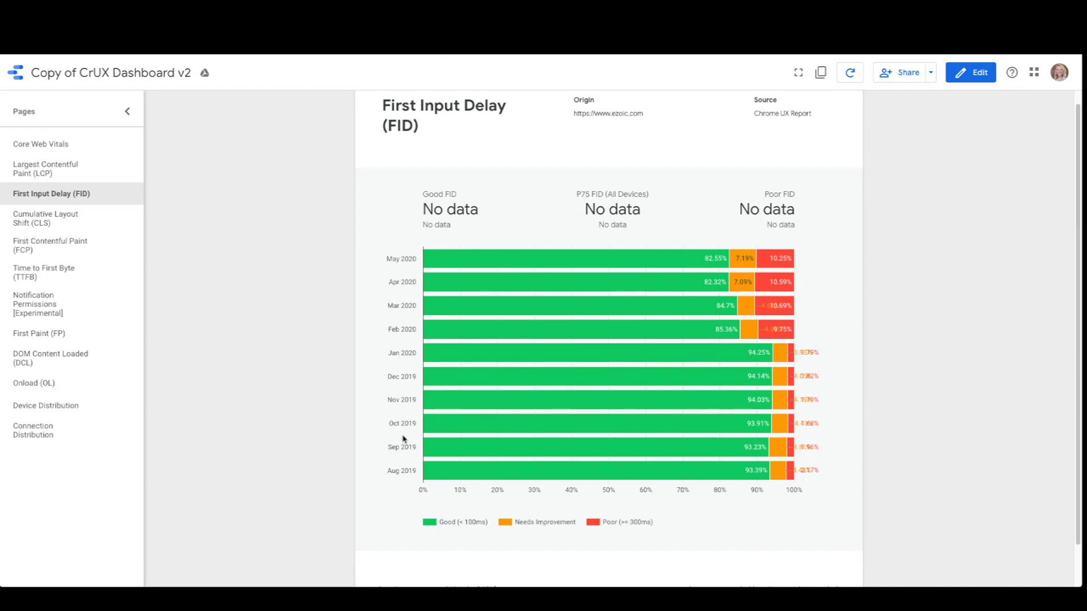
pyautogui.click(43, 223)
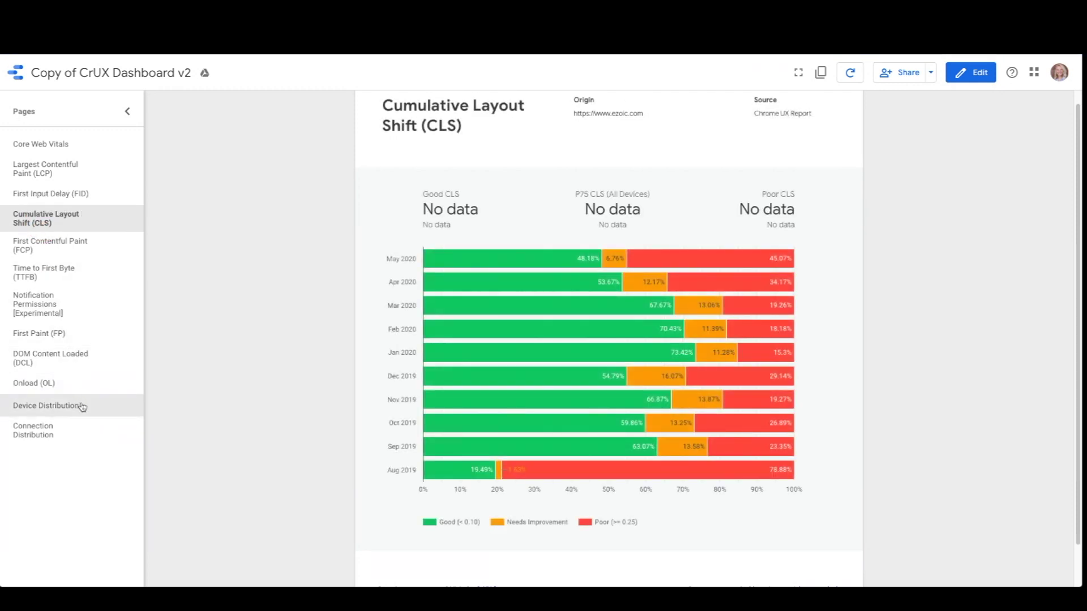
# - Go to the Device Distribution page to see monthly phone versus desktop shares
pyautogui.click(81, 406)
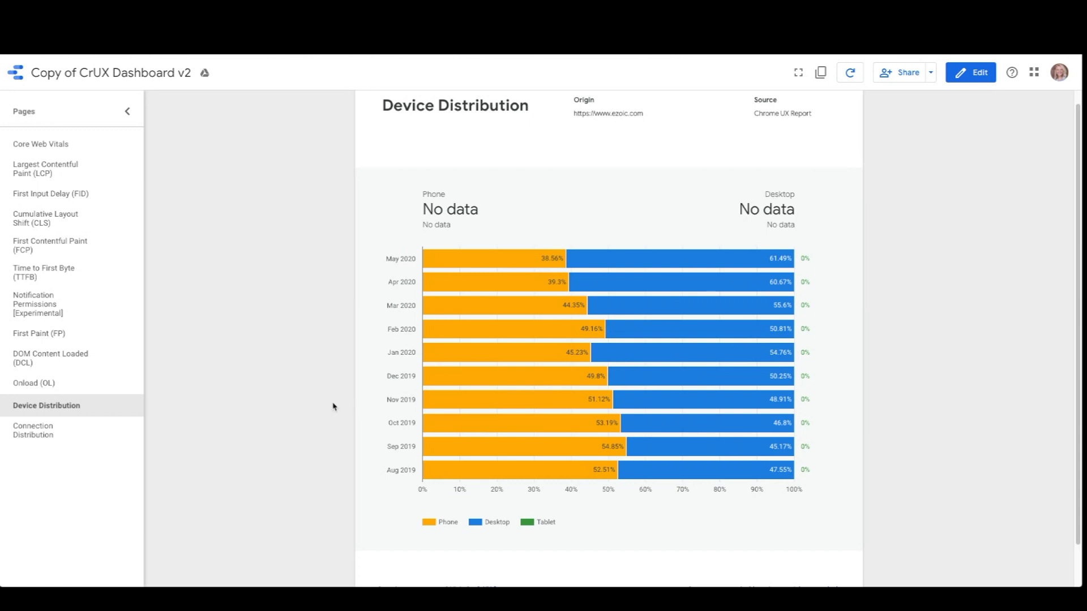
pyautogui.scroll(-1, 334, 406)
pyautogui.scroll(1, 325, 400)
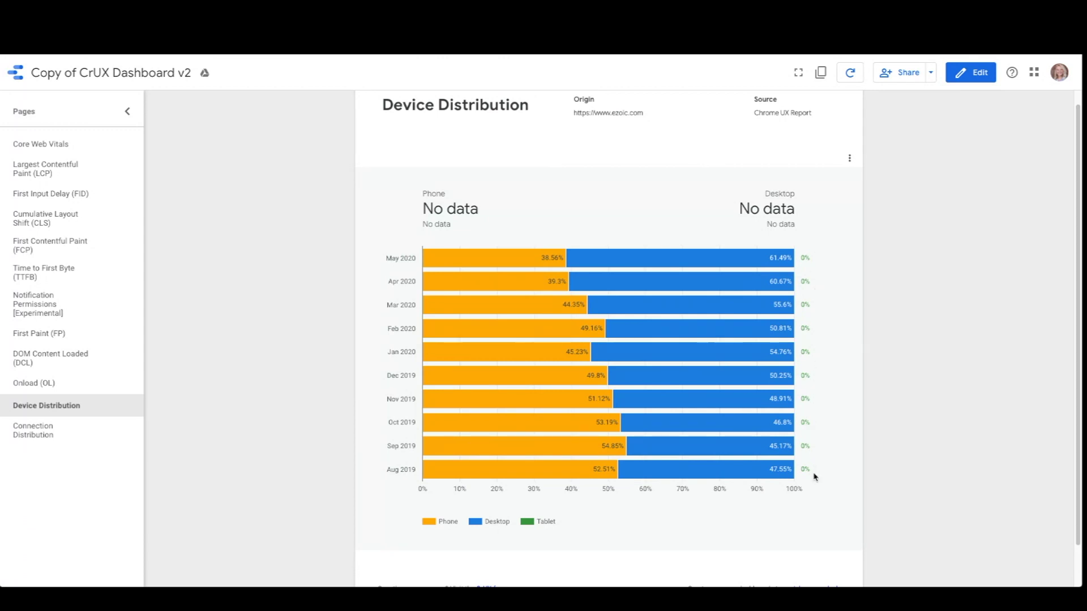
# - Switch to the Connection Distribution page for the 4G versus 3G breakdown
pyautogui.click(87, 434)
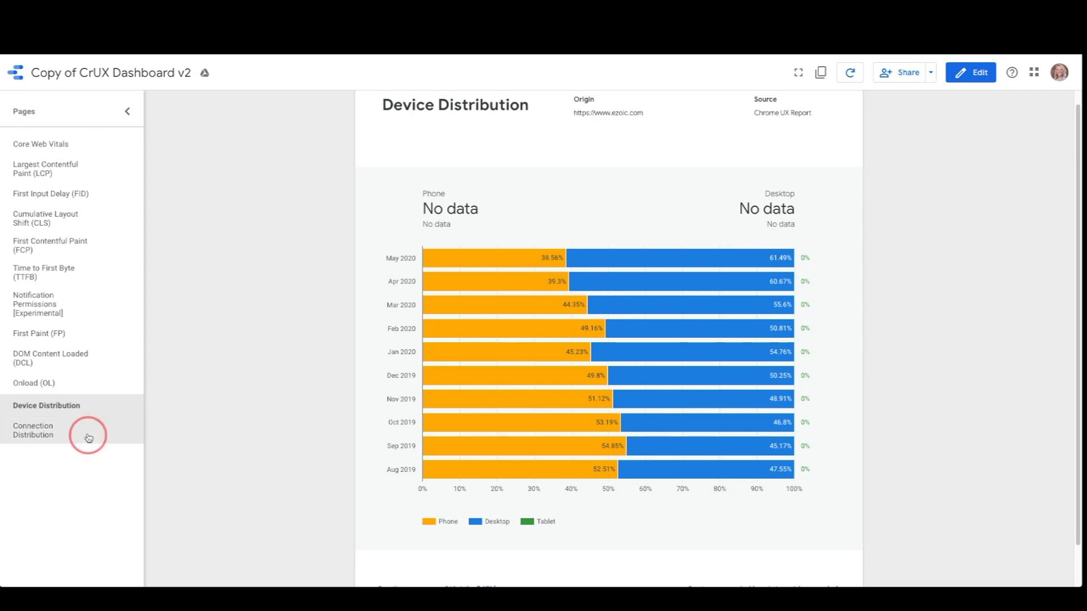